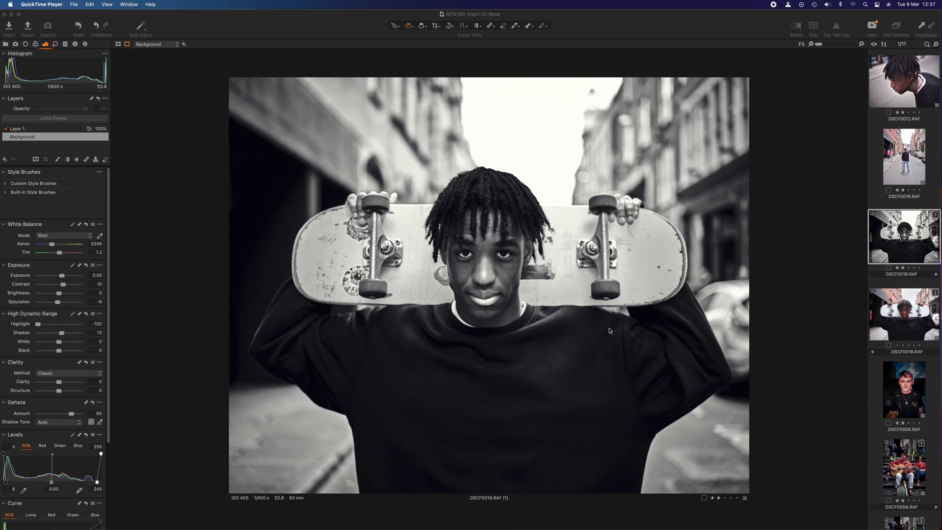
Open the image import window and clear the import picks from all the images.
left_click(9, 28)
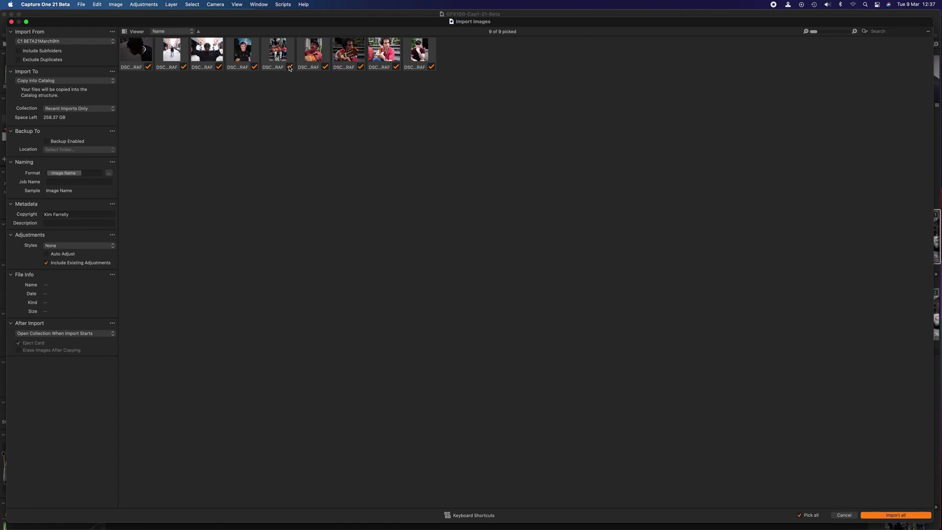
left_click(814, 516)
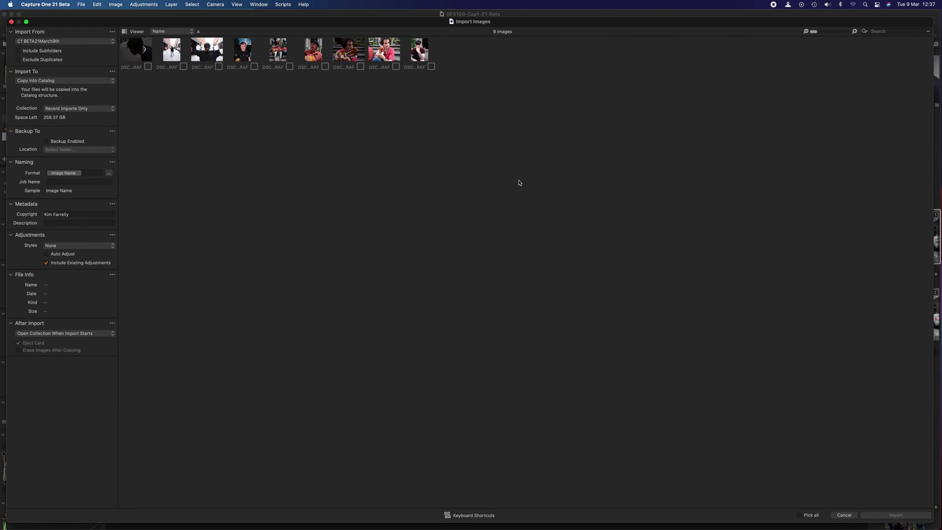
left_click(396, 67)
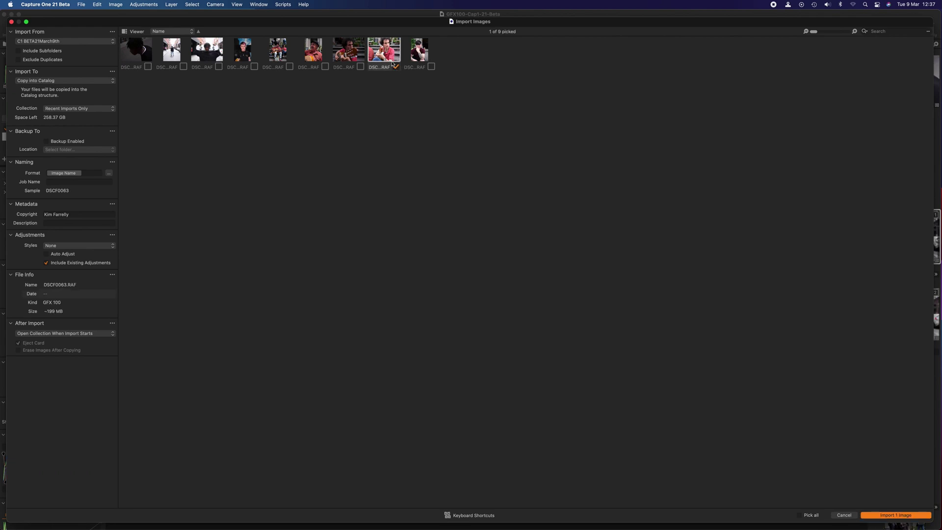
left_click(395, 67)
left_click(349, 49)
left_click(419, 52, "shift")
left_click(431, 67)
left_click(431, 67)
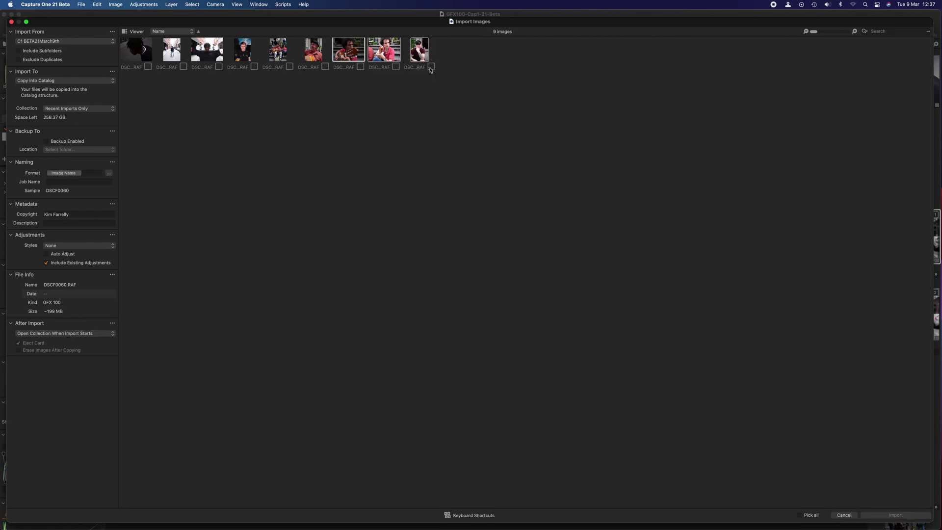
left_click(356, 197)
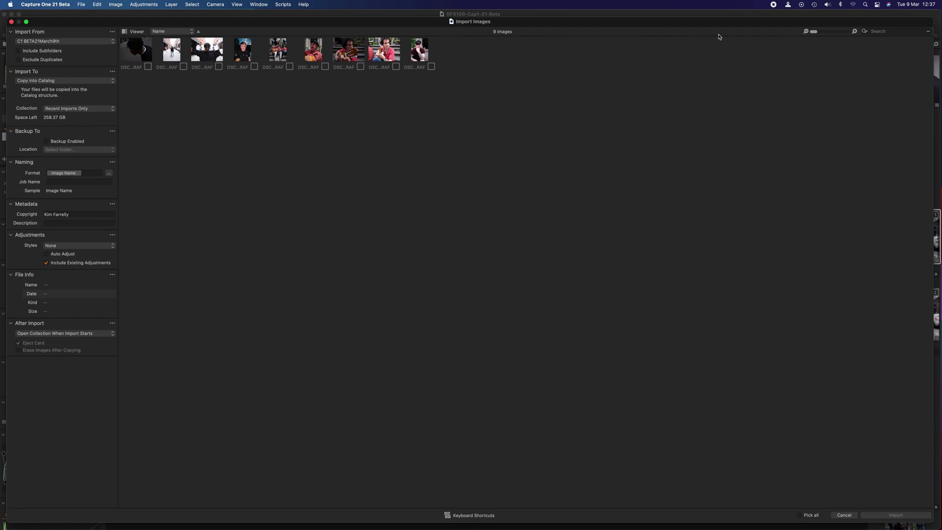
Enlarge the import thumbnails, then preview DSCF0018.RAF in the importer's large viewer.
left_click_drag(814, 31, 851, 39)
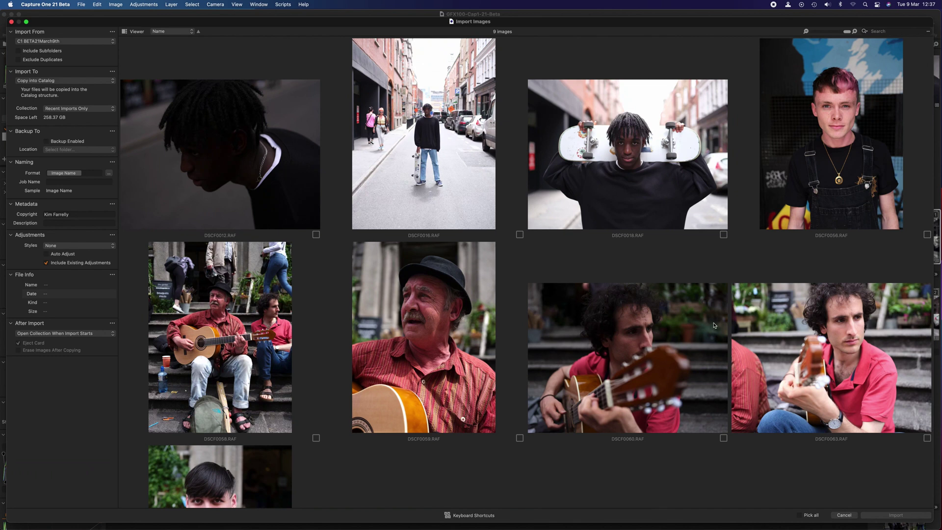
left_click(124, 32)
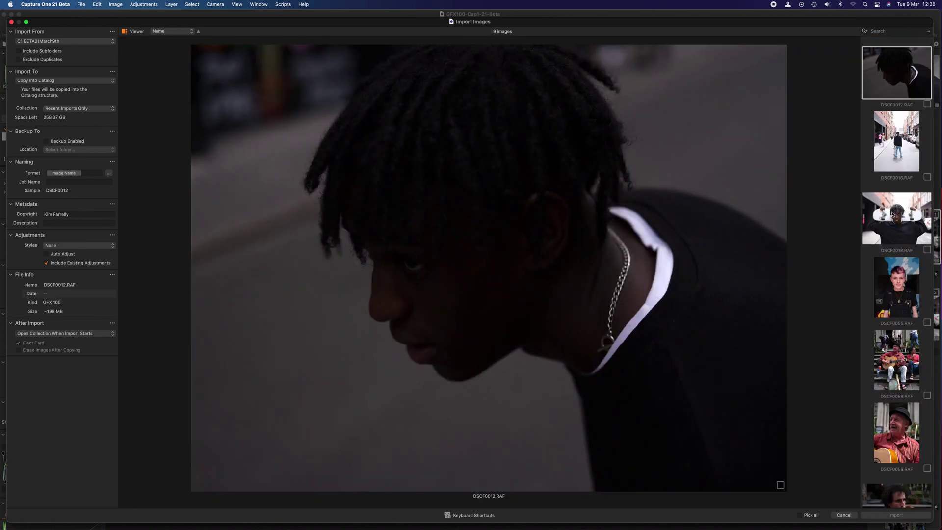
left_click(893, 214)
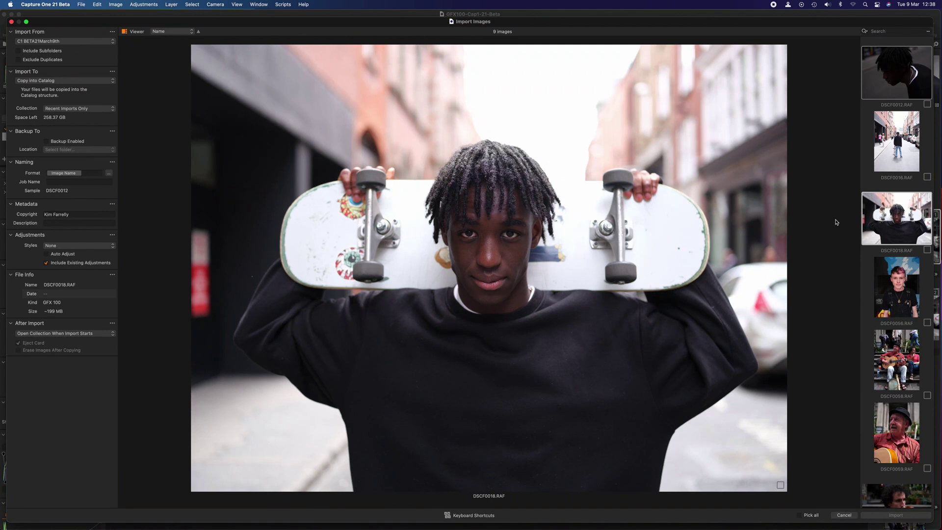
Mark DSCF0012.RAF and DSCF0018.RAF for import.
key("space")
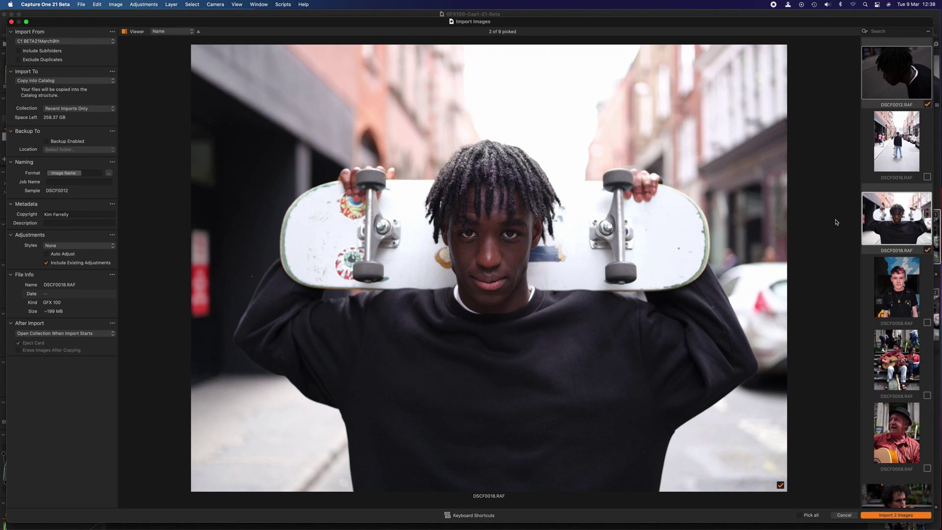
key("space")
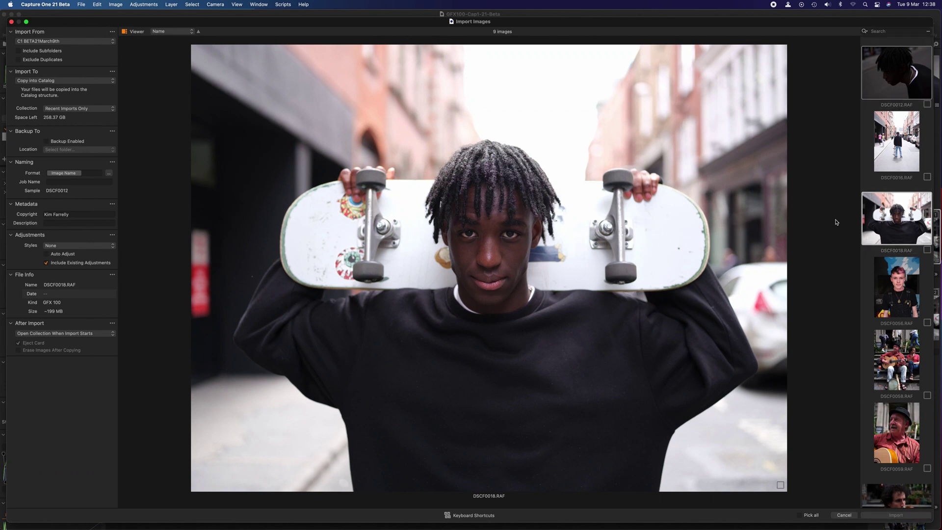
key("space")
Look through the images of the guitar players and mark the portrait DSCF0056.RAF for import.
key("Down")
key("Down")
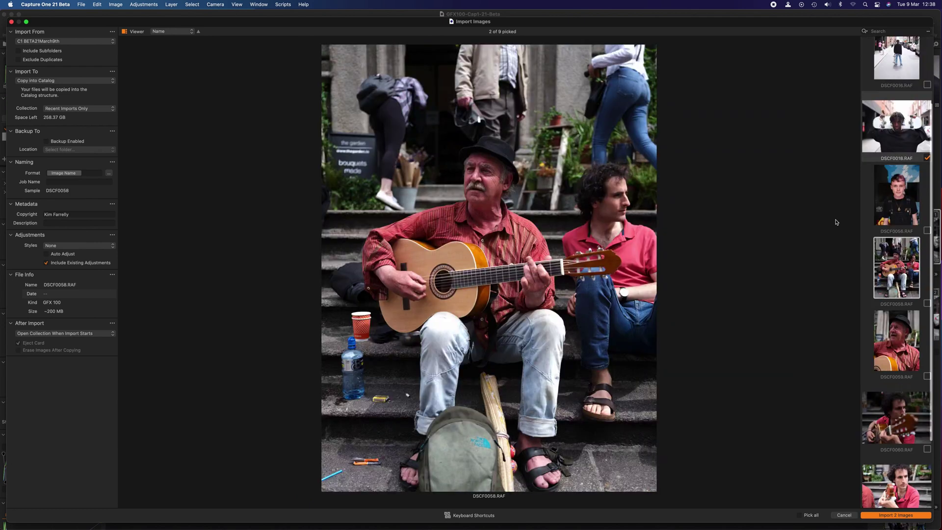
key("Down")
key("Down")
key("Up")
key("Up")
key("Up")
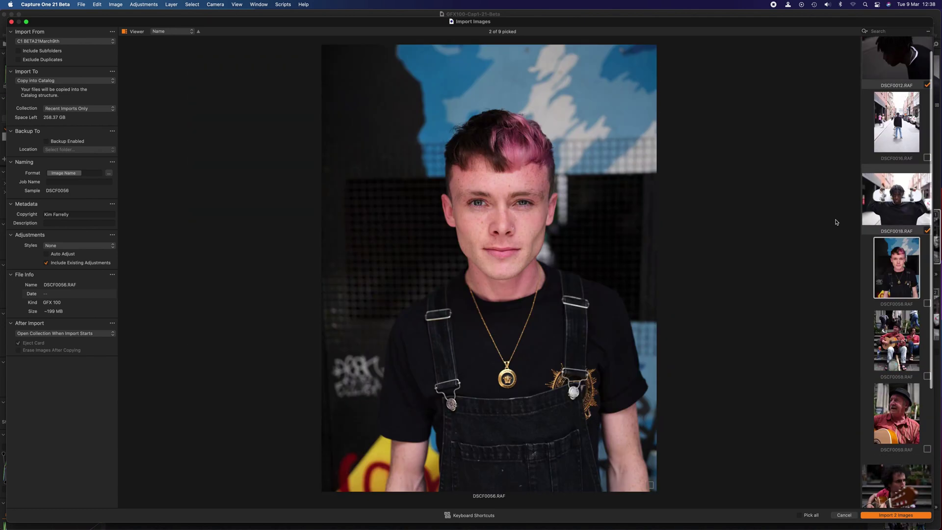
key("space")
Go through the images from the first one onward and add DSCF0060.RAF to the import picks.
key("Up")
key("Up")
key("Up")
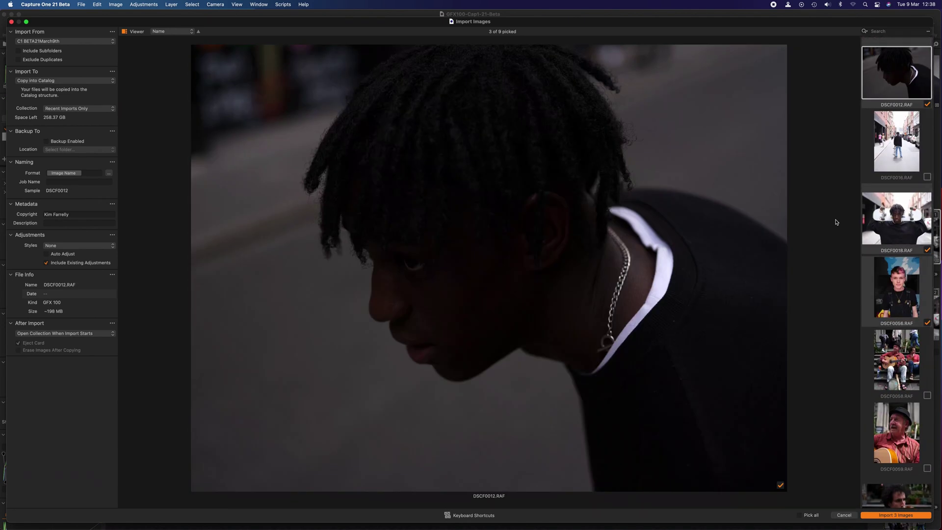
key("Down")
key("Down")
key("Down")
key("Down")
key("Down")
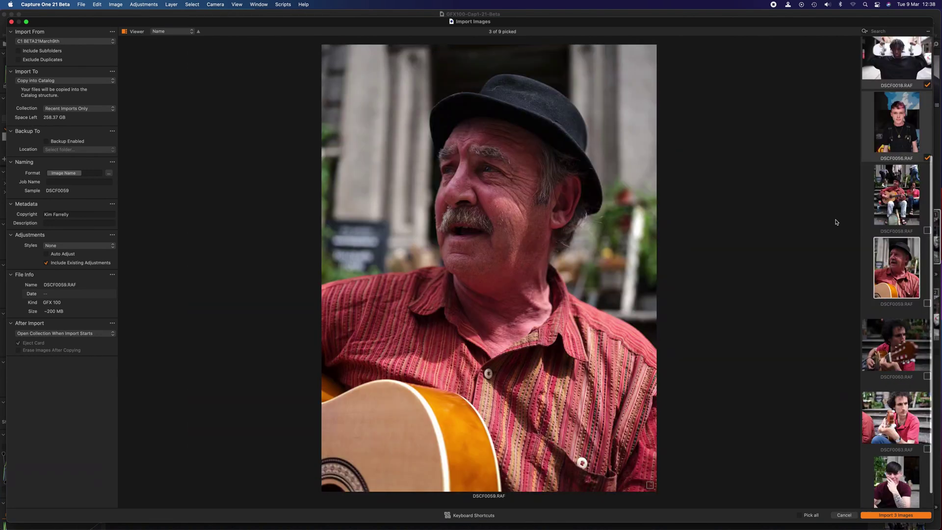
key("Down")
key("space")
Review the remaining images in the import viewer and return to the first one.
key("Down")
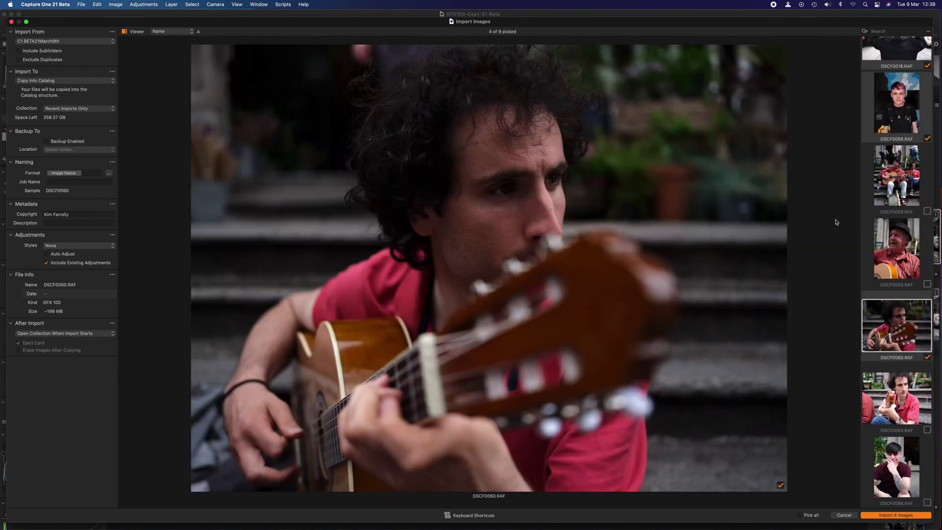
key("Down")
key("Up")
key("Up")
key("Up")
key("Up")
key("Up")
key("Up")
key("Up")
key("Up")
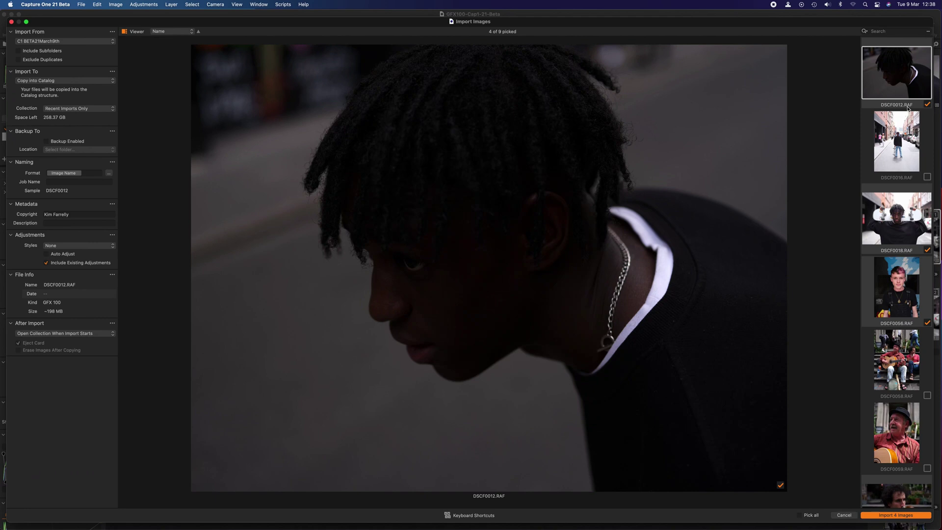
Try picking DSCF0016.RAF for import, unpick it again, and cancel the import.
key("Down")
key("space")
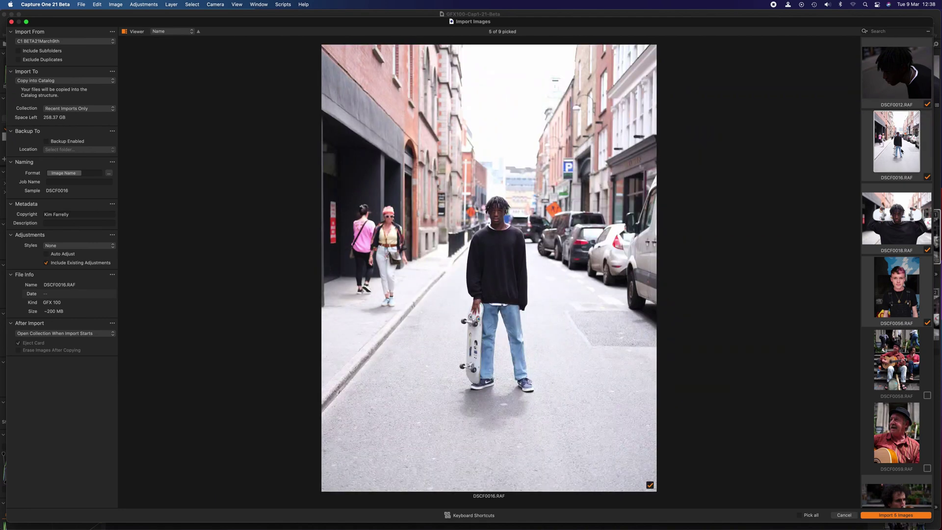
key("space")
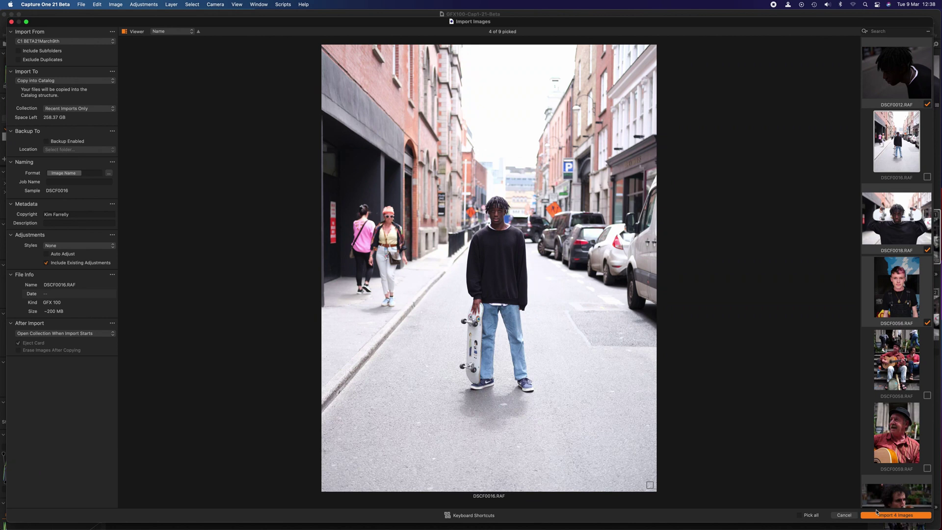
left_click(844, 516)
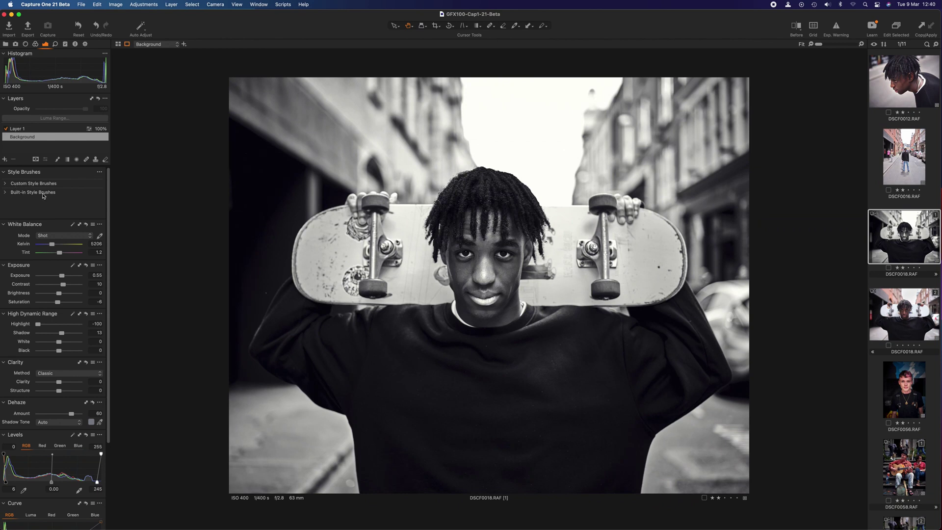
Darken the skateboarder's face by painting over it with the built-in Burn (darken) style brush.
left_click(6, 193)
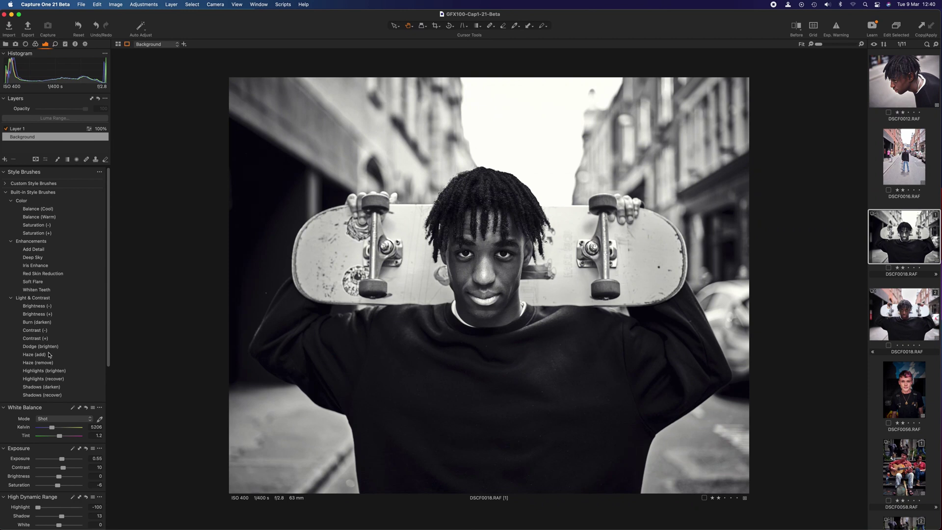
left_click(46, 323)
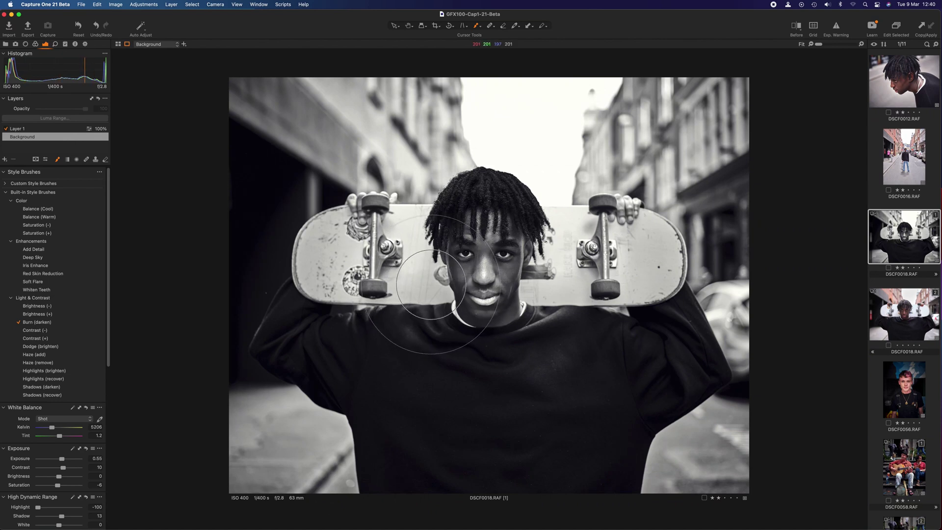
mouse_move(444, 275)
left_mouse_down()
mouse_move(448, 299)
mouse_move(471, 326)
mouse_move(502, 307)
mouse_move(515, 278)
mouse_move(509, 294)
mouse_move(479, 250)
mouse_move(508, 268)
mouse_move(505, 300)
mouse_move(471, 268)
mouse_move(479, 259)
mouse_move(495, 267)
mouse_move(497, 282)
left_mouse_up()
left_click(445, 297)
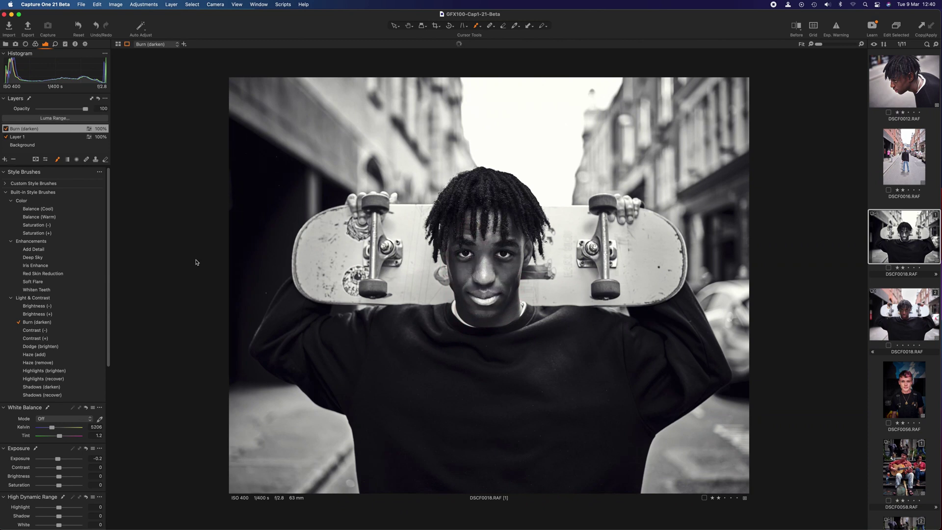
Brighten the skateboarder's eyes and hair by painting with the built-in Dodge (brighten) style brush.
left_click(49, 346)
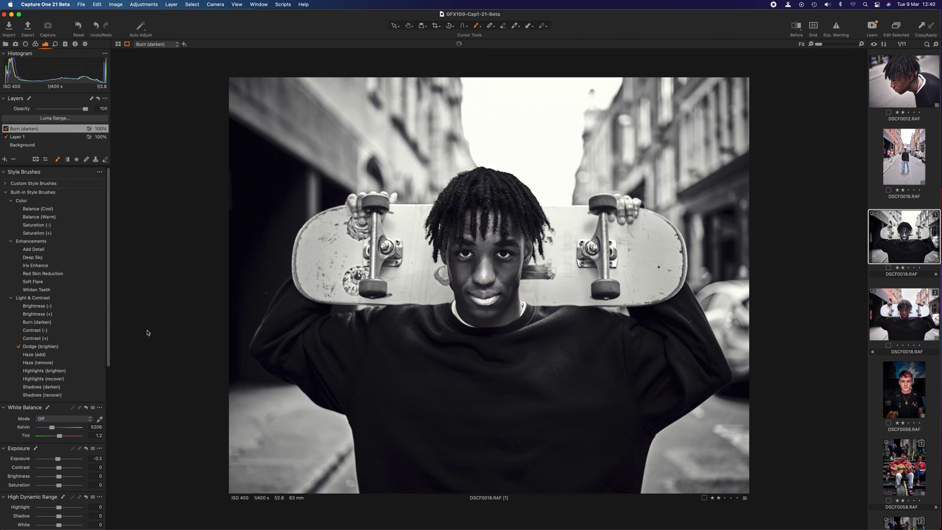
mouse_move(482, 252)
left_mouse_down()
mouse_move(479, 278)
mouse_move(485, 266)
mouse_move(496, 286)
mouse_move(471, 286)
mouse_move(481, 275)
mouse_move(486, 319)
mouse_move(479, 298)
mouse_move(486, 301)
mouse_move(479, 298)
mouse_move(511, 260)
mouse_move(462, 255)
left_mouse_up()
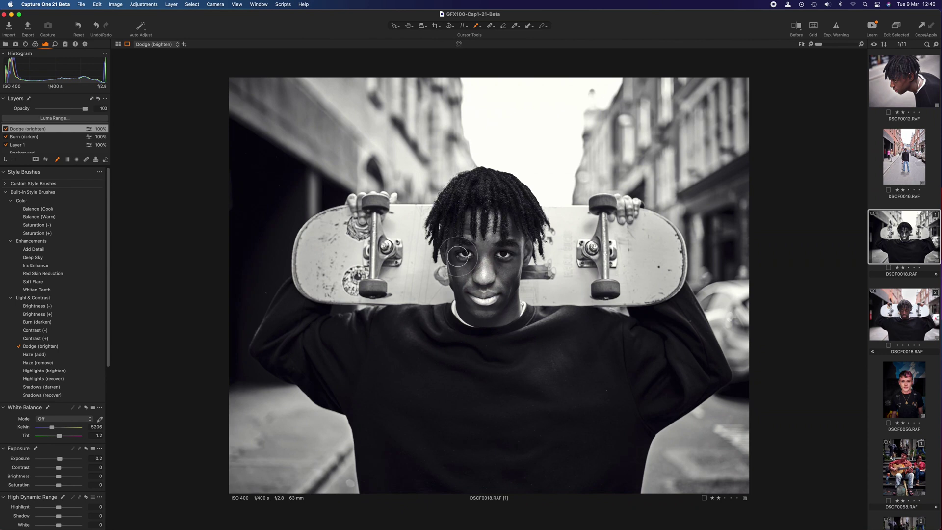
mouse_move(543, 230)
left_mouse_down()
mouse_move(525, 204)
mouse_move(477, 193)
mouse_move(425, 222)
mouse_move(474, 215)
mouse_move(534, 229)
mouse_move(453, 230)
mouse_move(337, 315)
mouse_move(249, 289)
mouse_move(121, 201)
left_mouse_up()
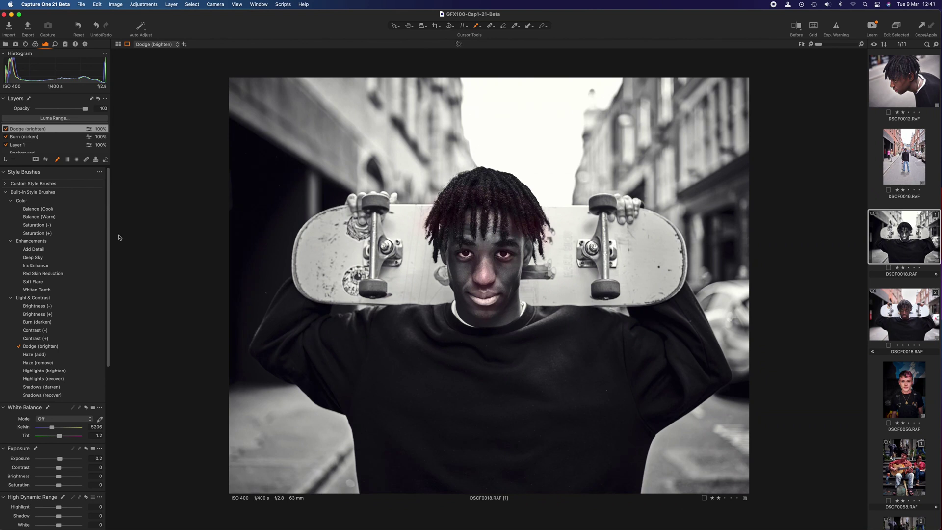
left_click_drag(109, 242, 110, 243)
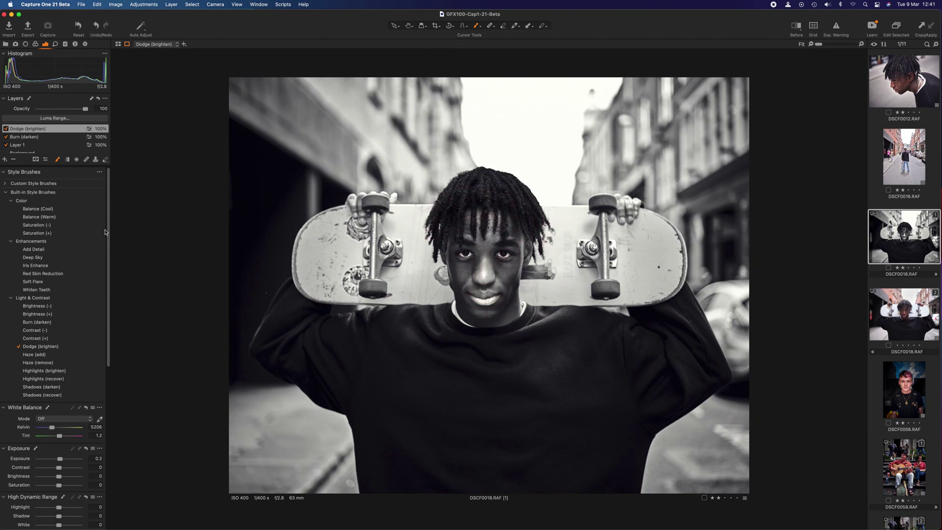
Toggle the Dodge (brighten) and Burn (darken) layers off and on to compare the portrait with and without them.
left_click(6, 129)
left_click(8, 137)
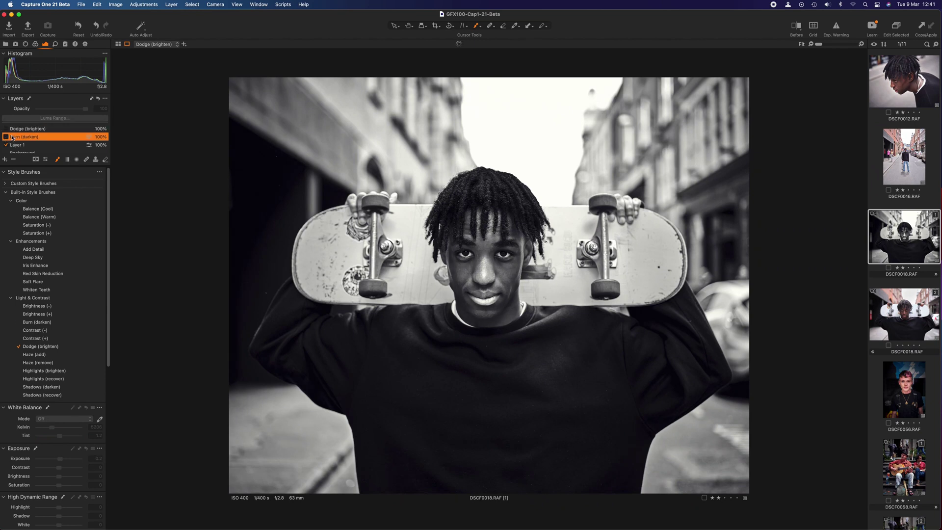
left_click(6, 130)
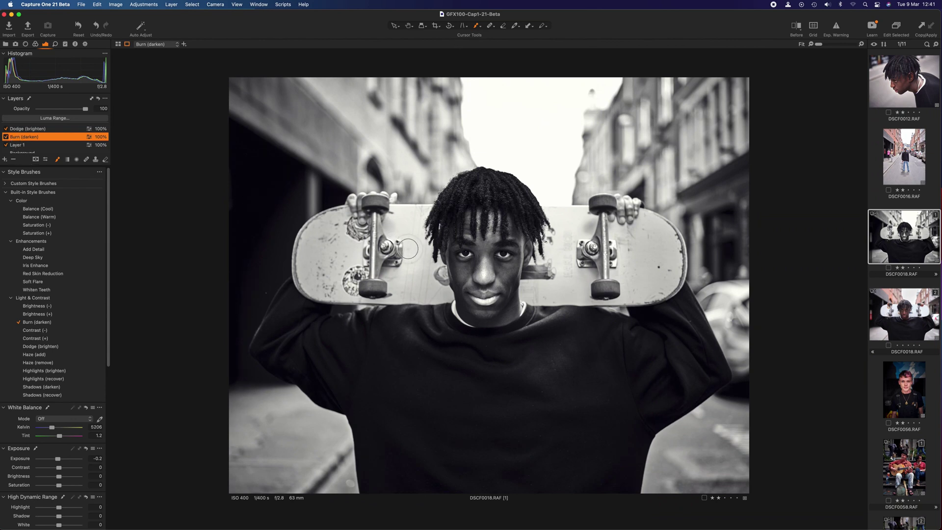
Make the brush of the Dodge (brighten) layer much larger.
left_click(32, 129)
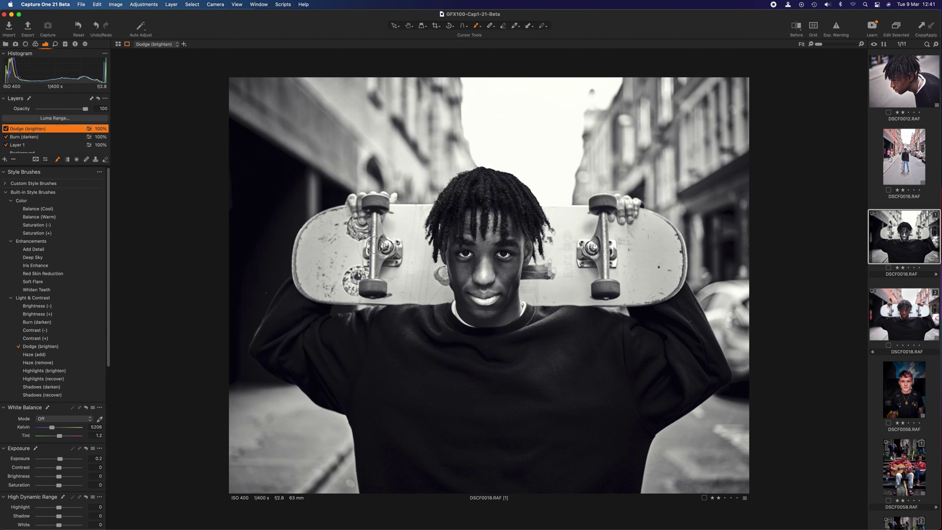
key("]")
key("]")
key("]")
key("]")
key("]")
key("]")
key("]")
key("]")
Switch between the Burn (darken) and Dodge (brighten) layers to compare their brush sizes and settings.
left_click(29, 137)
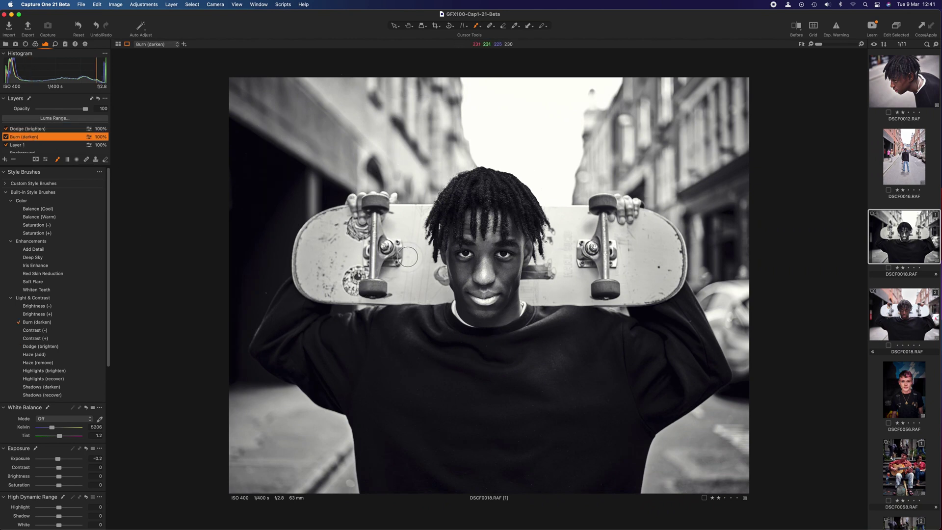
left_click(31, 129)
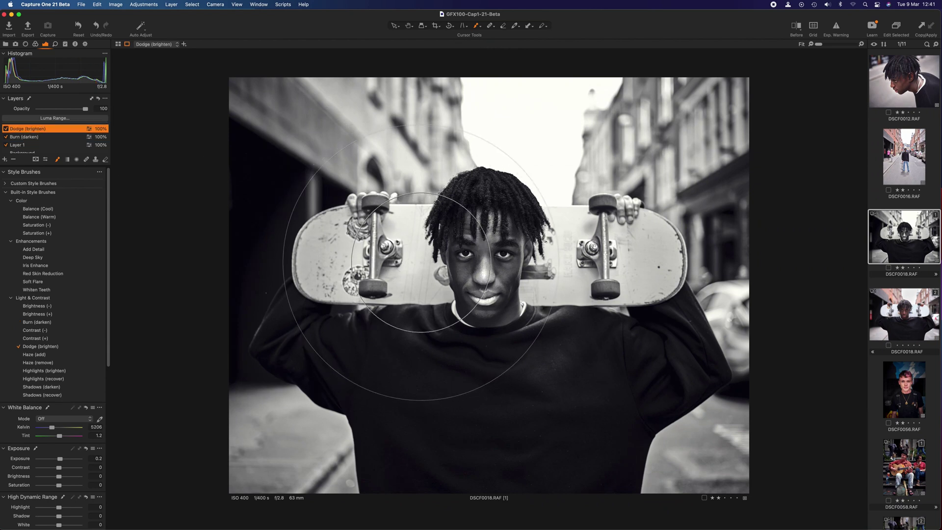
right_click(427, 263)
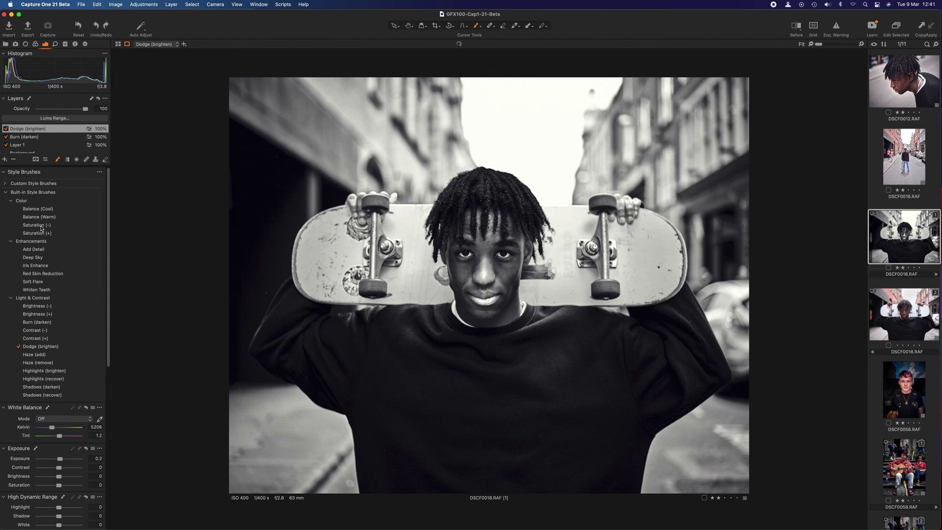
Paint over the skateboarder's face with the custom Skin Soften style brush and review the adjustments it applies.
left_click(6, 193)
left_click(5, 183)
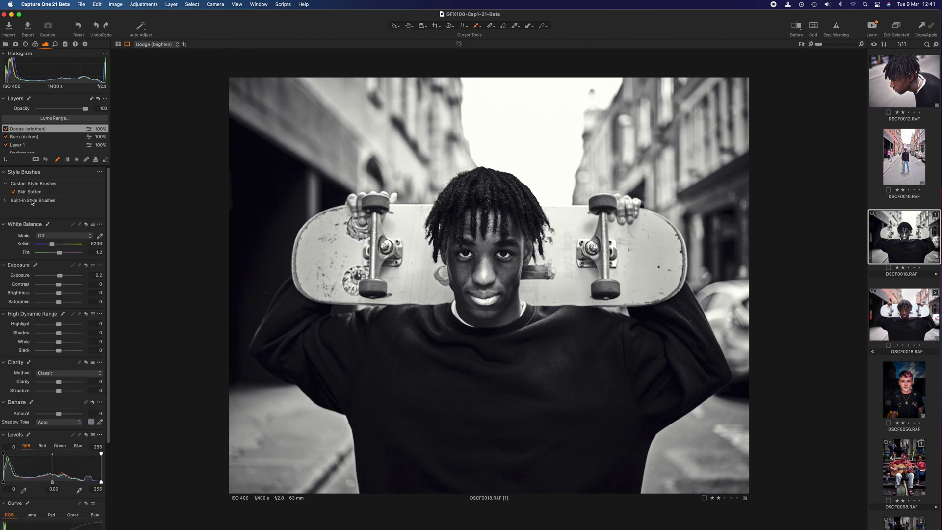
mouse_move(466, 272)
left_mouse_down()
mouse_move(468, 302)
mouse_move(492, 310)
mouse_move(507, 293)
mouse_move(493, 287)
mouse_move(501, 277)
mouse_move(486, 250)
mouse_move(481, 273)
mouse_move(466, 274)
mouse_move(454, 248)
mouse_move(489, 248)
mouse_move(502, 270)
mouse_move(520, 257)
mouse_move(510, 273)
mouse_move(498, 273)
mouse_move(513, 283)
mouse_move(500, 304)
mouse_move(481, 308)
mouse_move(500, 283)
mouse_move(475, 275)
mouse_move(466, 283)
mouse_move(506, 290)
mouse_move(502, 305)
mouse_move(475, 309)
mouse_move(483, 296)
mouse_move(467, 279)
mouse_move(473, 258)
left_mouse_up()
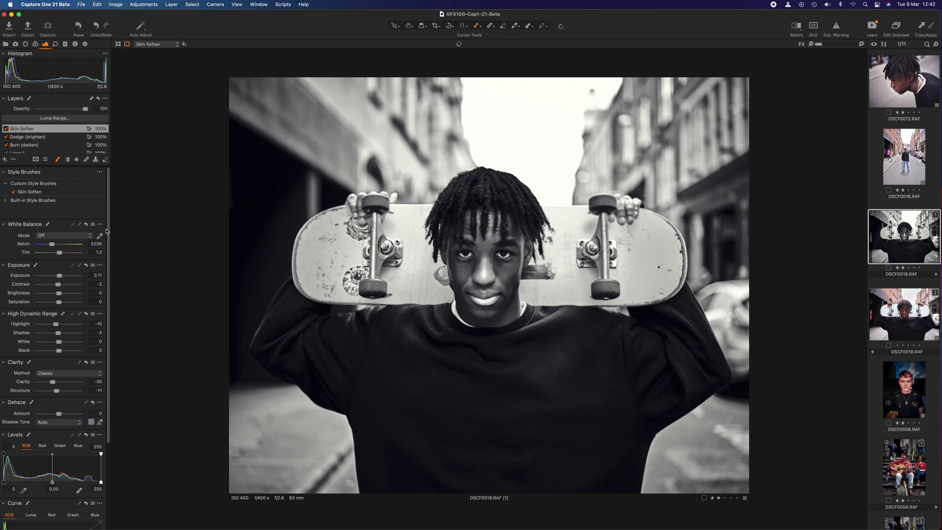
scroll(110, 236, "down", 3)
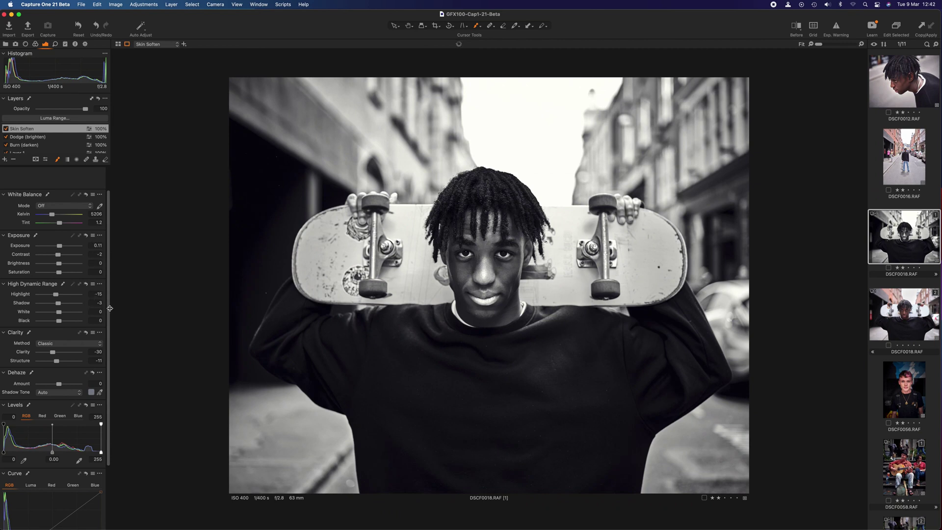
Toggle the Skin Soften layer off and on to compare its effect on the skateboarder's face.
mouse_move(108, 313)
left_mouse_down()
mouse_move(110, 387)
mouse_move(110, 301)
left_mouse_up()
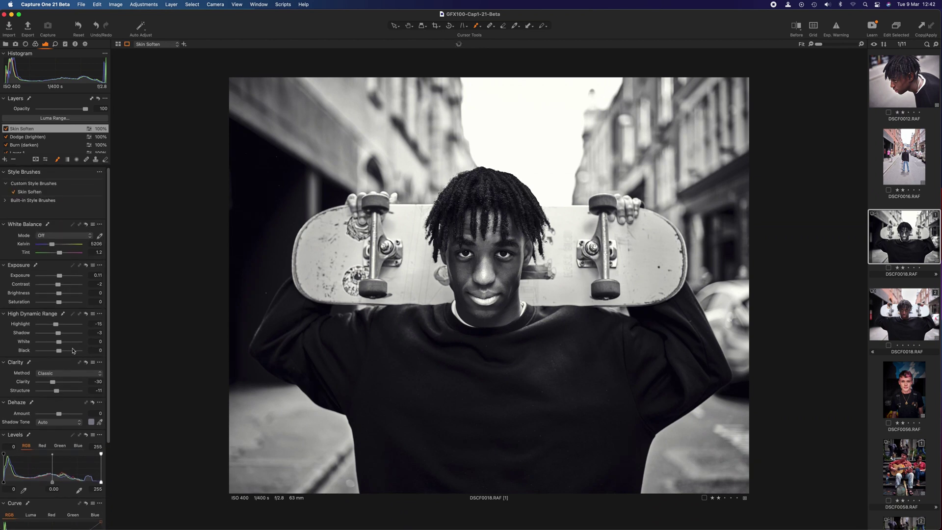
left_click(6, 129)
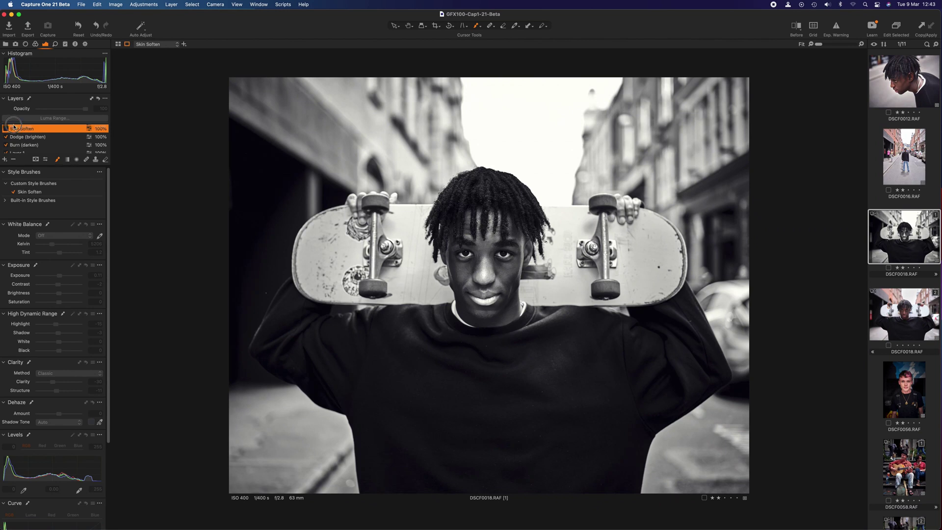
left_click(6, 129)
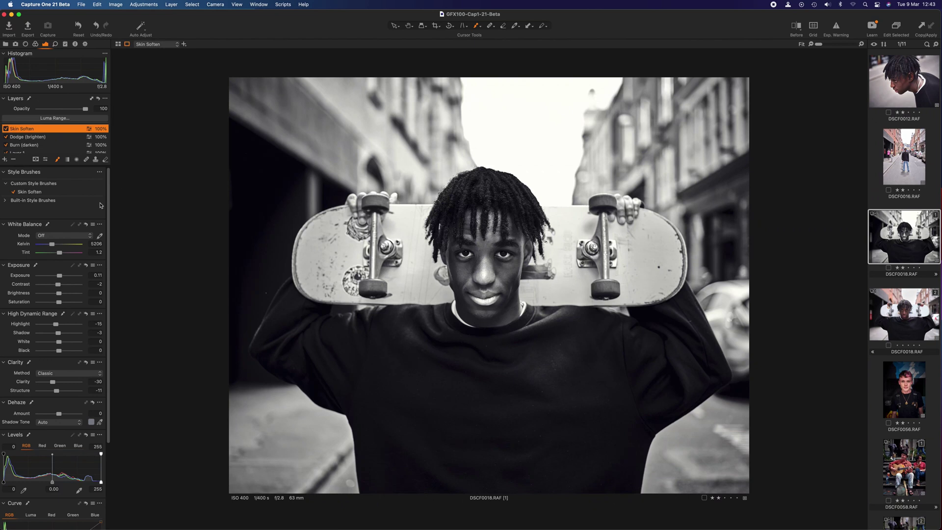
Darken the sky and buildings behind the skateboarder with the built-in Brightness (-) style brush.
left_click(6, 201)
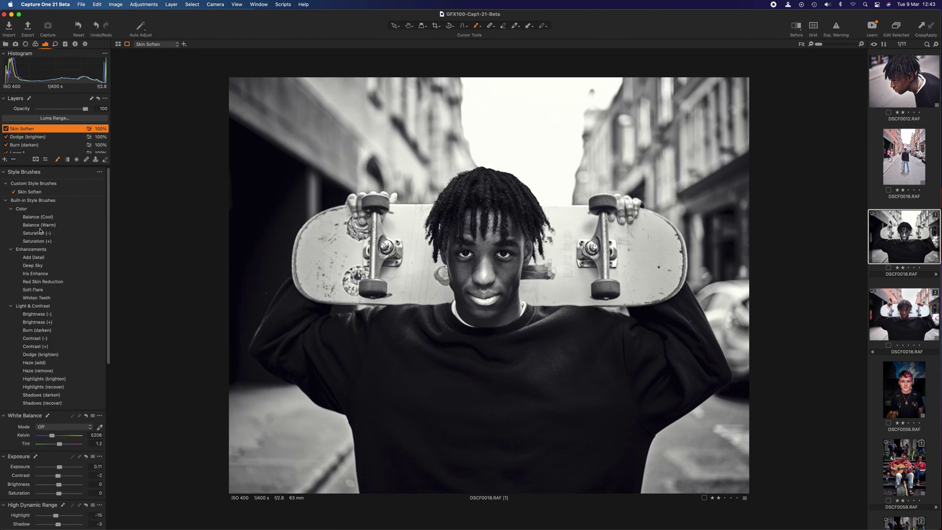
left_click(52, 317)
left_click_drag(273, 84, 413, 118)
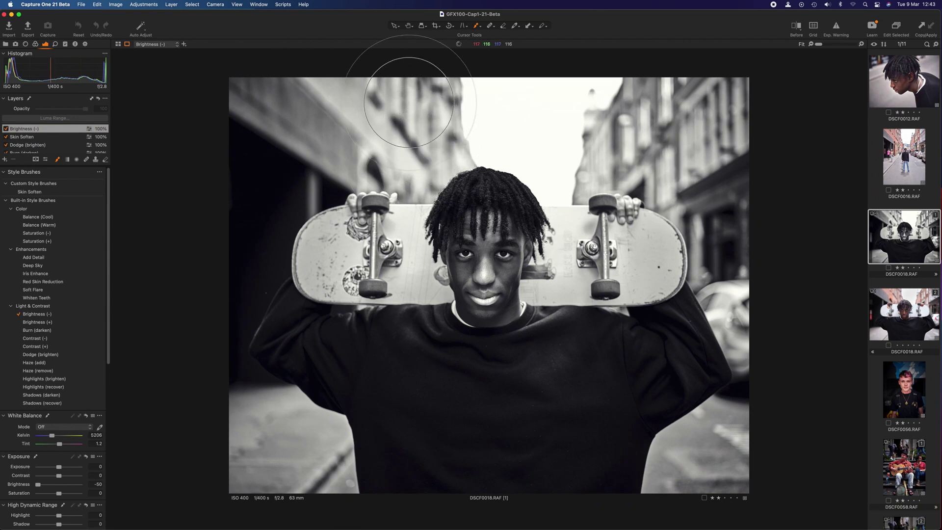
mouse_move(568, 110)
left_mouse_down()
mouse_move(715, 94)
mouse_move(263, 98)
mouse_move(338, 125)
mouse_move(444, 98)
mouse_move(452, 130)
mouse_move(543, 158)
mouse_move(712, 79)
mouse_move(558, 105)
mouse_move(582, 171)
mouse_move(747, 84)
mouse_move(300, 124)
mouse_move(542, 130)
mouse_move(648, 56)
mouse_move(309, 96)
mouse_move(387, 157)
mouse_move(442, 162)
mouse_move(564, 147)
mouse_move(715, 155)
mouse_move(567, 59)
mouse_move(337, 84)
mouse_move(551, 168)
mouse_move(459, 194)
mouse_move(565, 150)
mouse_move(565, 103)
mouse_move(631, 104)
mouse_move(540, 125)
mouse_move(530, 168)
left_mouse_up()
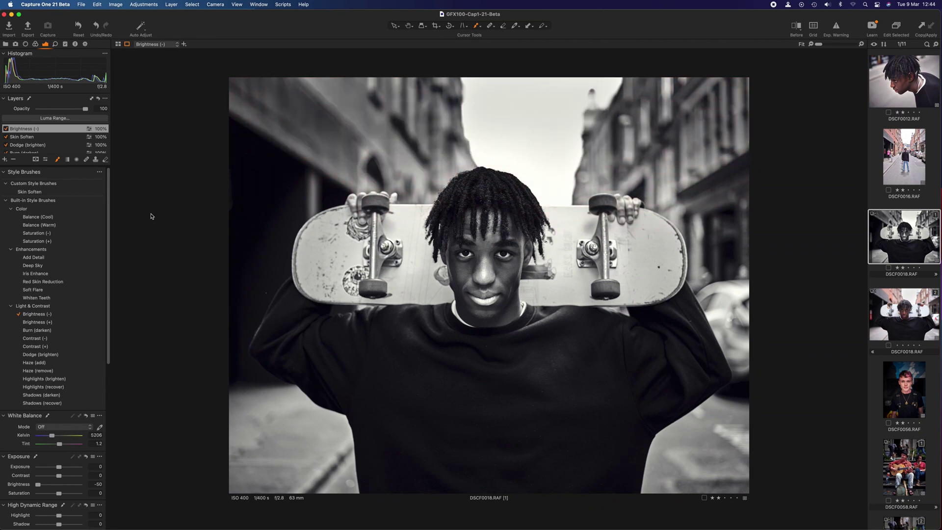
Compare the skateboarder portrait before and after editing with the split view, moving the divider across the image.
key("y")
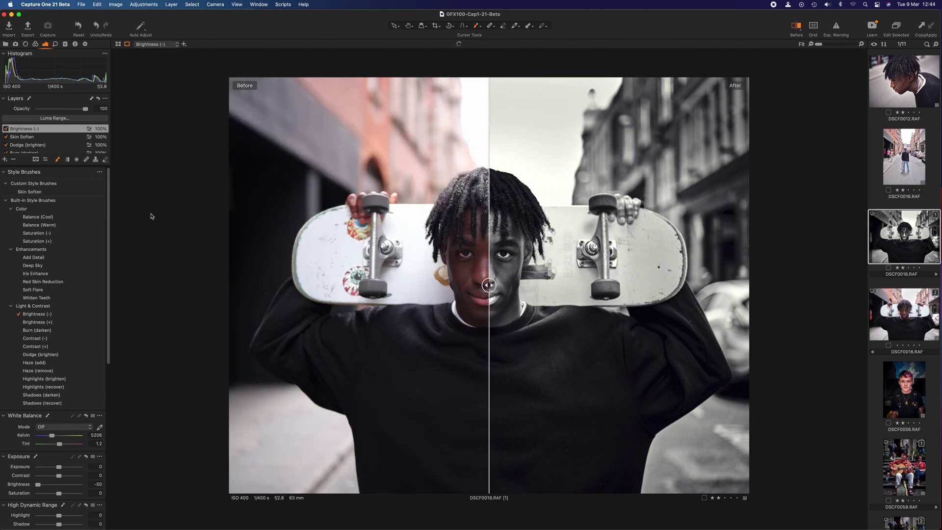
left_click_drag(489, 284, 323, 308)
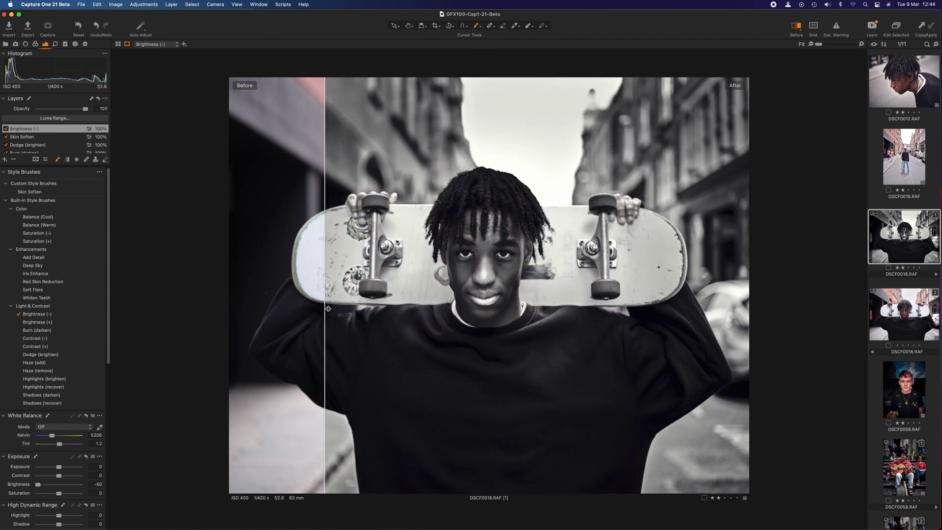
key("y")
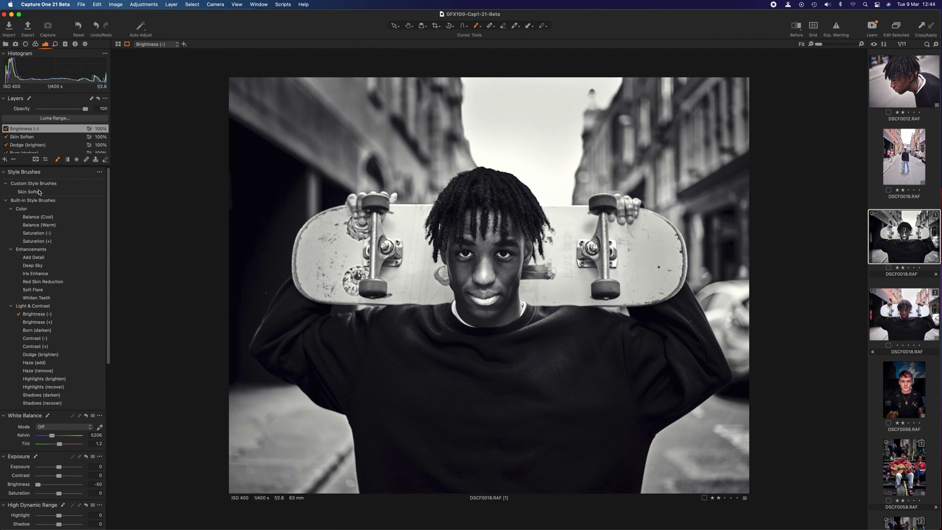
Try to save the Brightness (-) adjustment with its brush and eraser settings as a custom style brush.
left_click(100, 173)
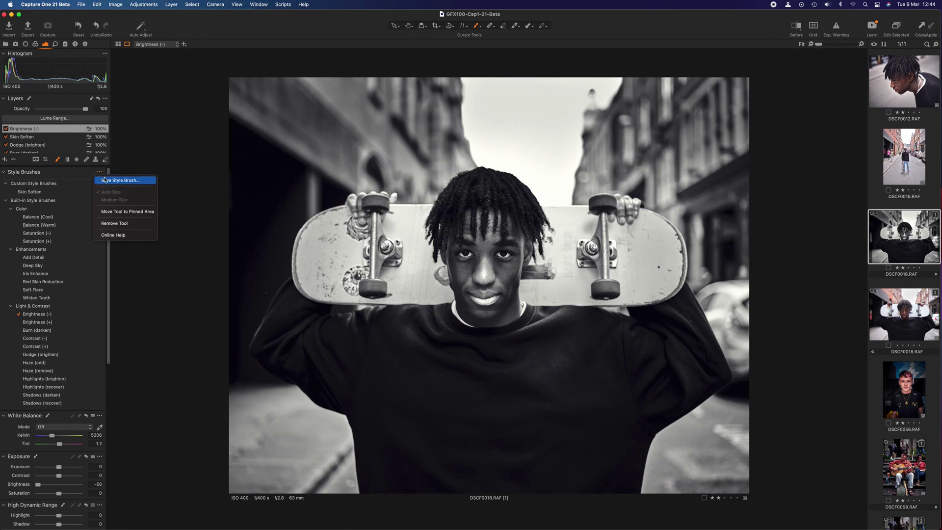
left_click(111, 181)
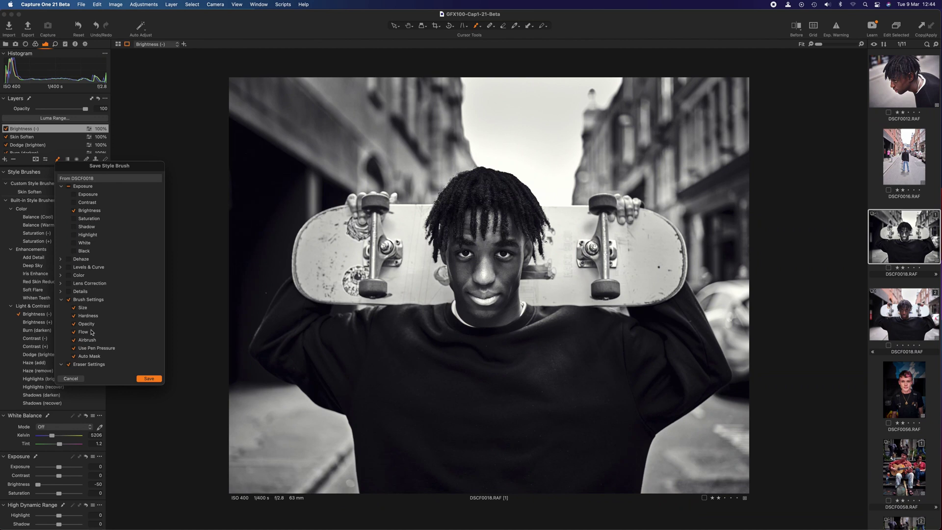
left_click(75, 211)
left_click(74, 211)
left_click(149, 378)
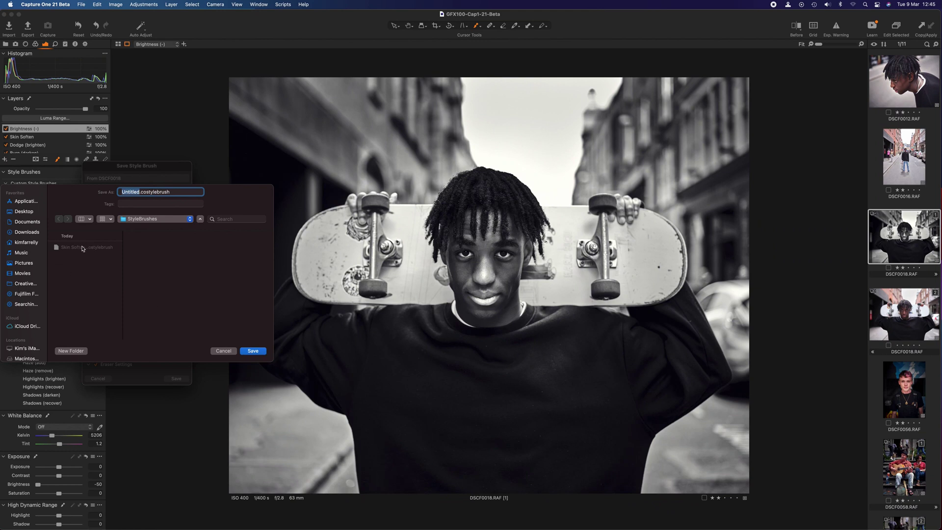
left_click(222, 352)
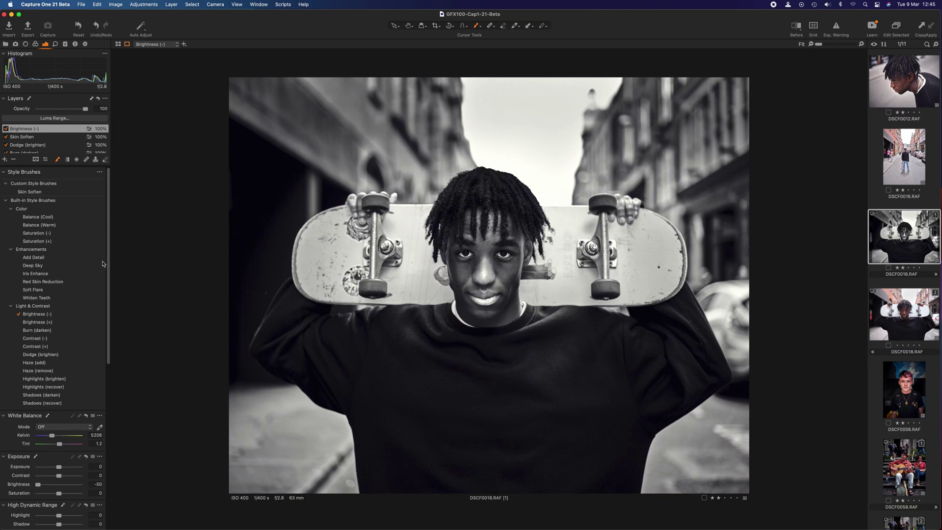
Open the portrait DSCF0056.RAF and compare it before and after editing with the split view.
left_click(912, 392)
key("y")
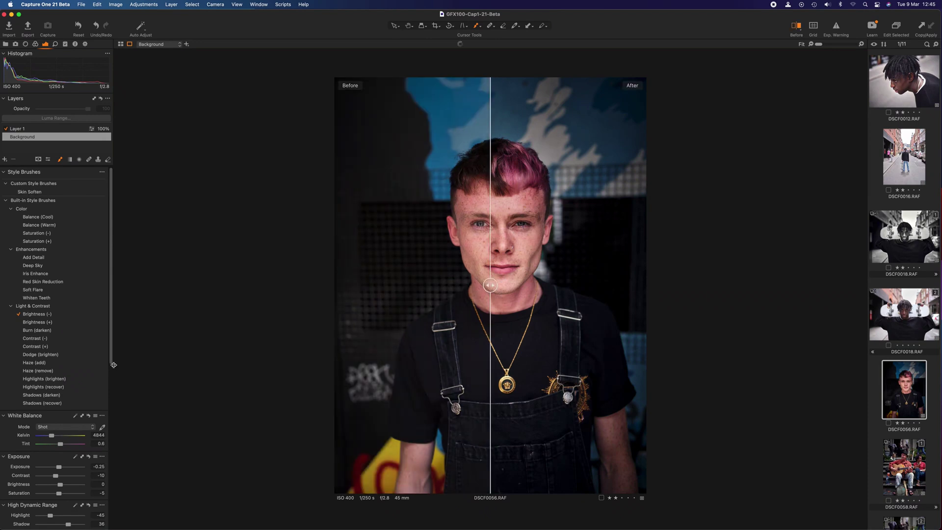
left_click_drag(485, 285, 479, 305)
key("y")
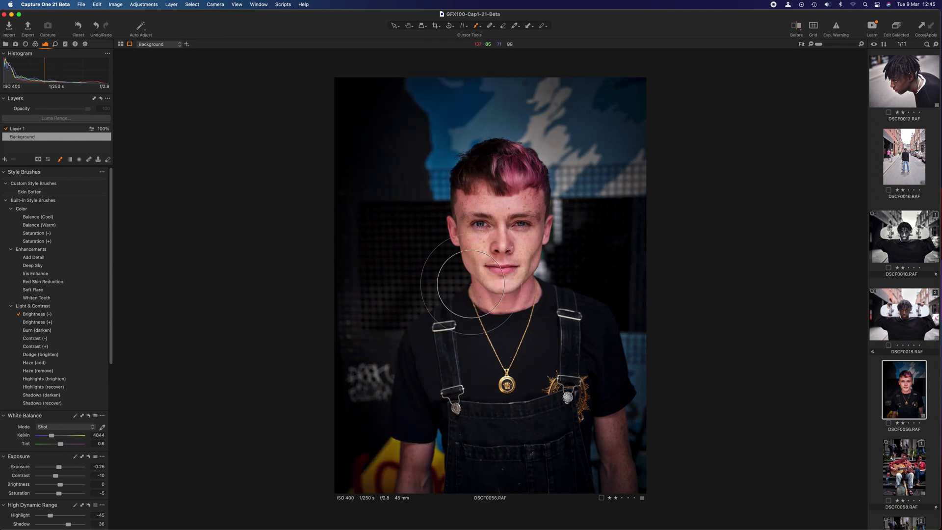
Examine the reflection in the eye of the man in DSCF0056.RAF at up to 1600% magnification.
key("super+equal")
key("super+equal")
key("super+equal")
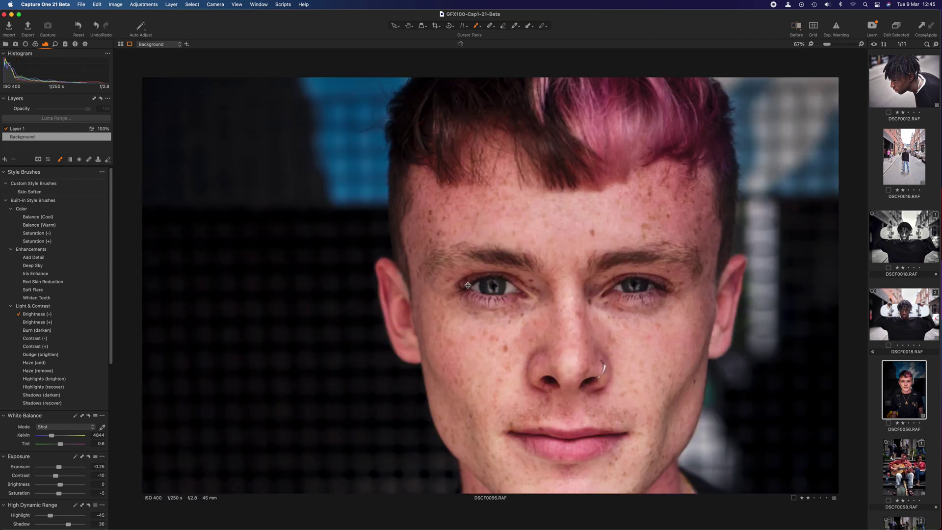
key("super+equal")
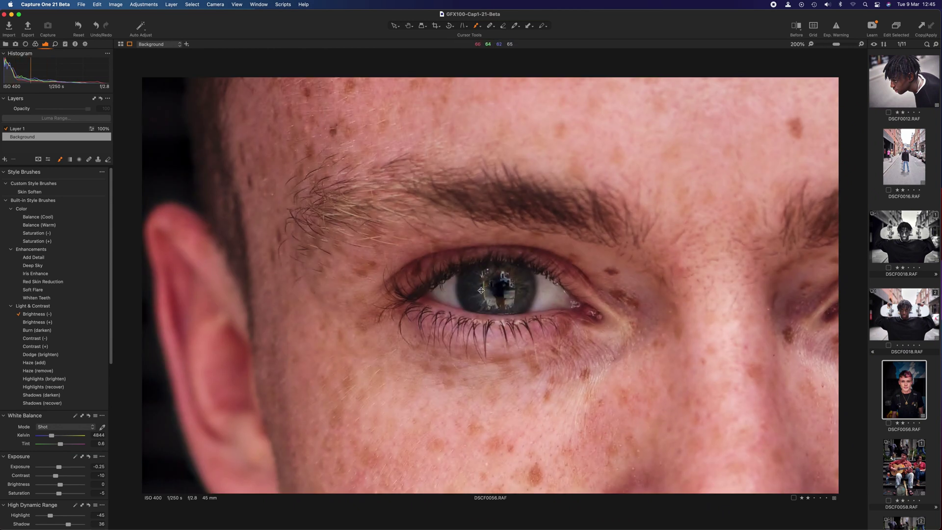
key("super+equal")
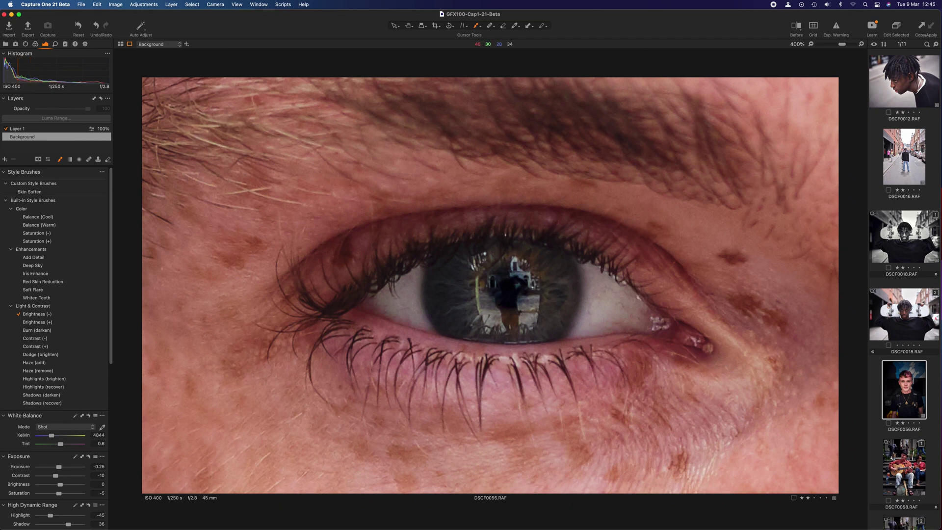
left_click(854, 45)
key("super+equal")
key("super+equal")
key("super+equal")
key("super+equal")
key("super+equal")
key("super+equal")
key("super+equal")
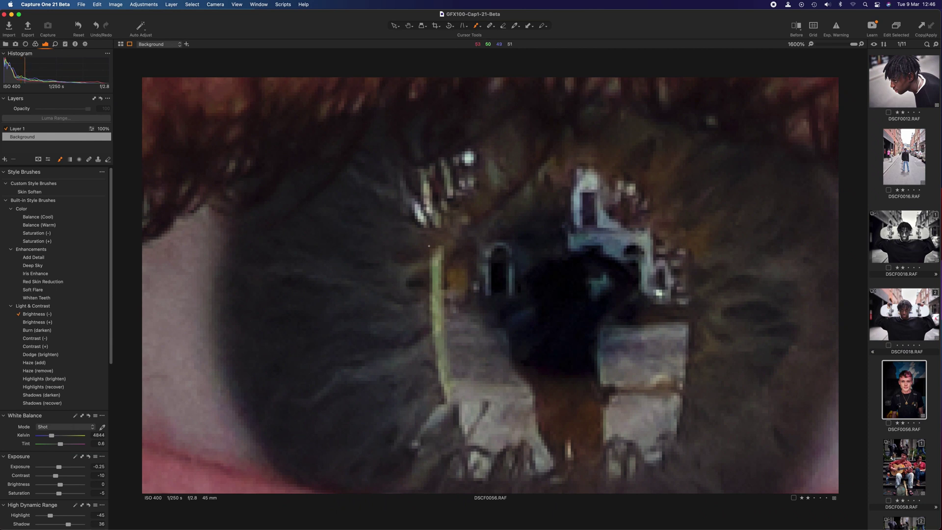
key("h")
left_click_drag(550, 351, 507, 326)
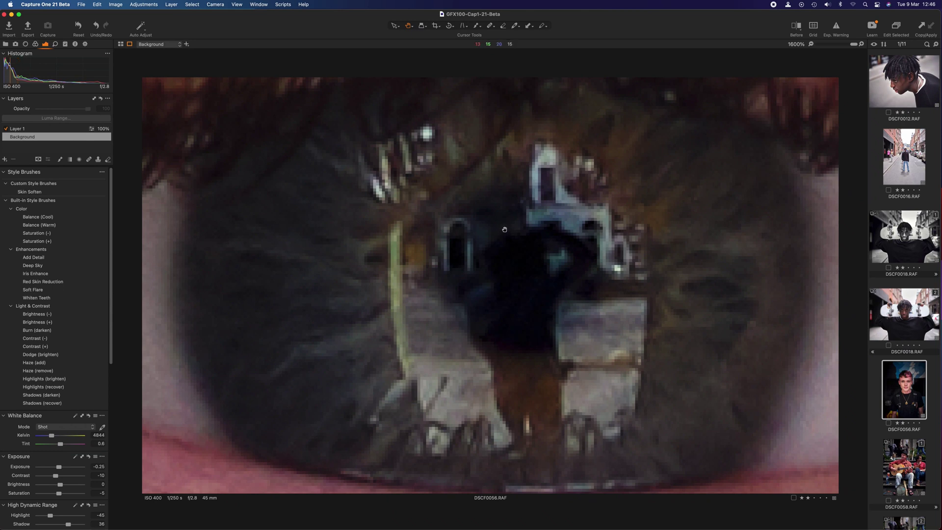
Zoom out gradually from the eye until the whole DSCF0056.RAF portrait fits the viewer.
key("super+minus")
key("super+minus")
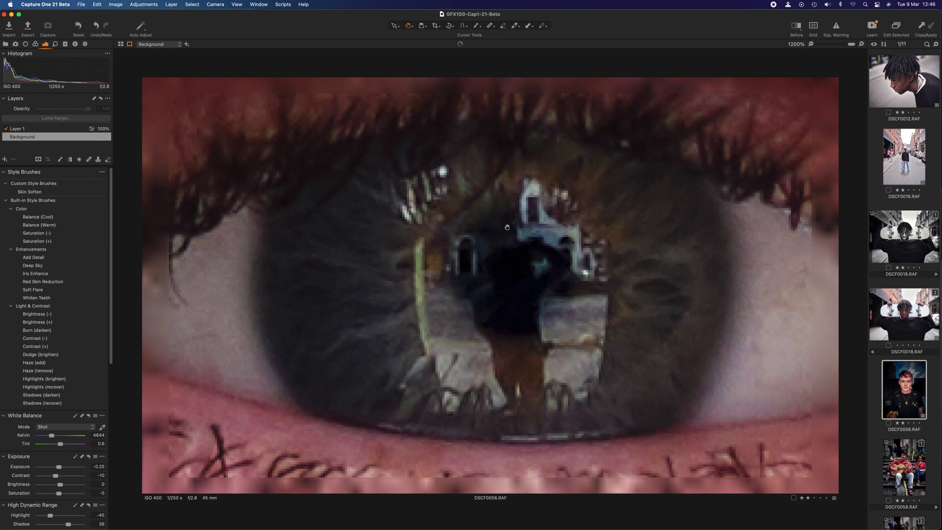
key("super+minus")
key("super+minus")
key("super+minus")
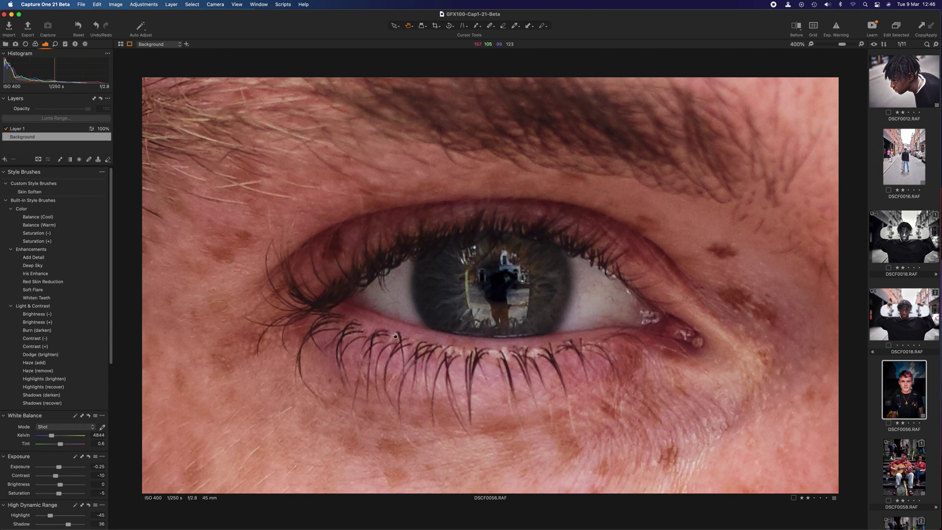
key("super+minus")
key("super+minus")
key("super+minus")
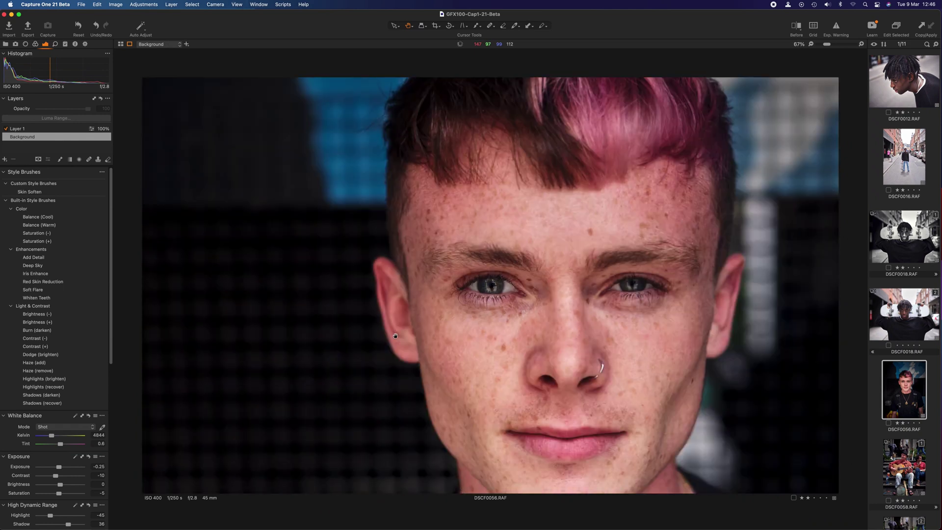
key("super+minus")
key("super+minus")
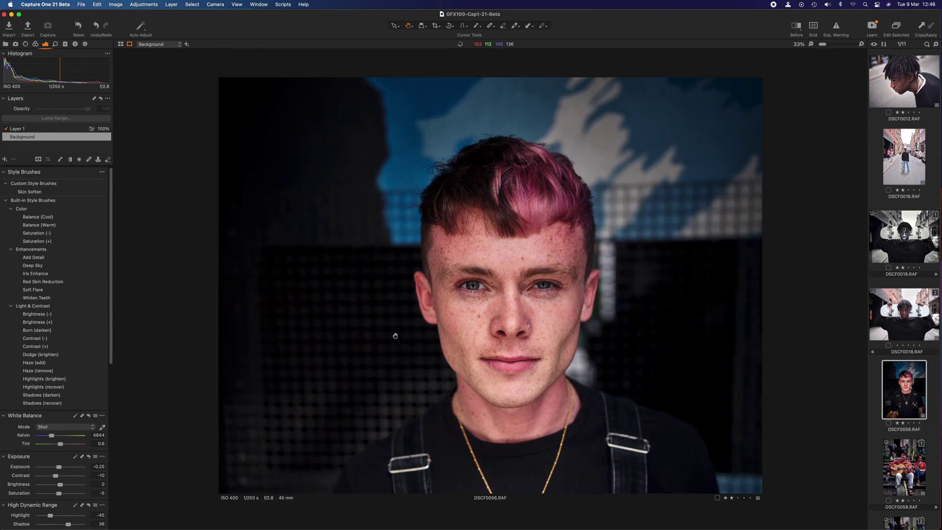
key("super+minus")
key("super+minus")
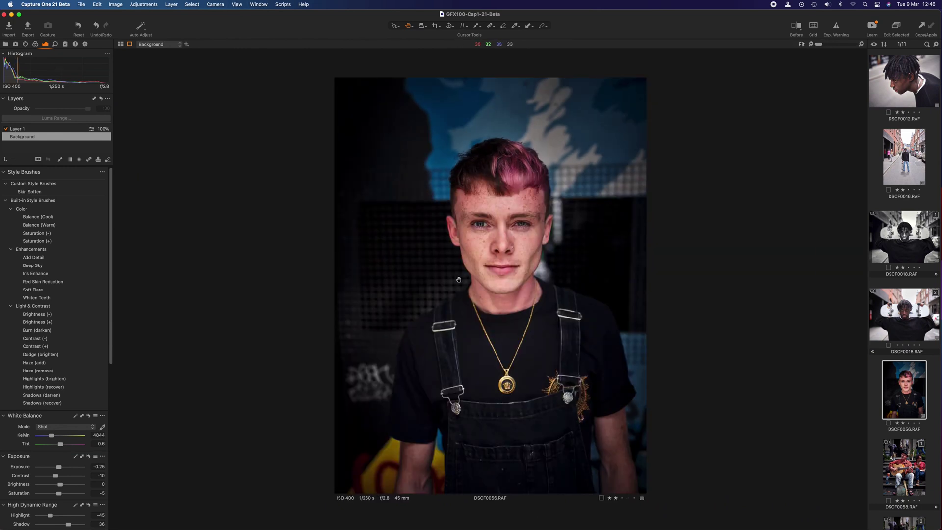
Zoom quickly in to the man's eye at 300% and back out to fit the portrait.
key("super+plus")
scroll(459, 280, "up", 10)
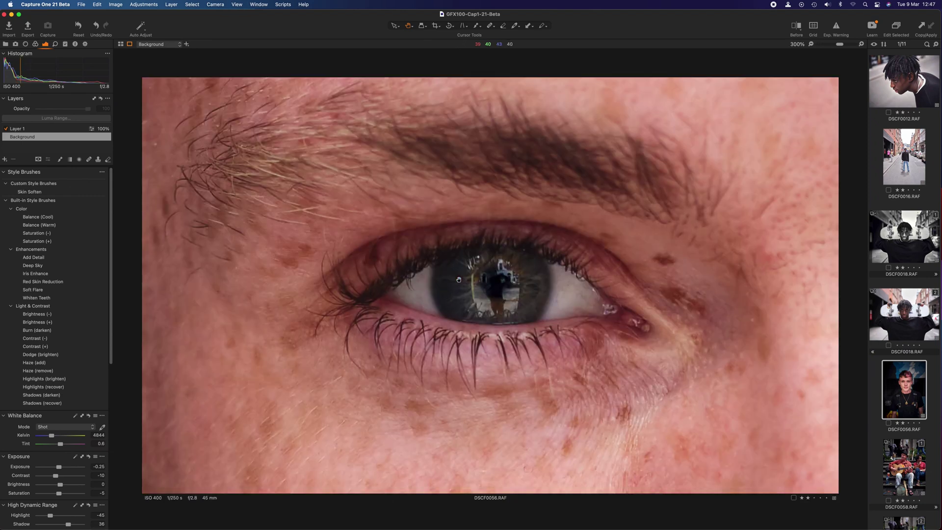
scroll(459, 279, "down", 10)
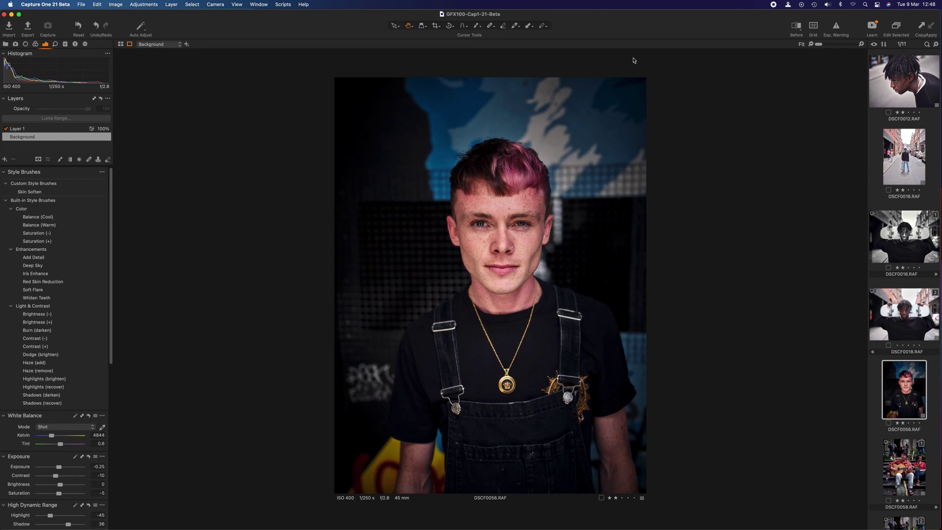
left_click(772, 6)
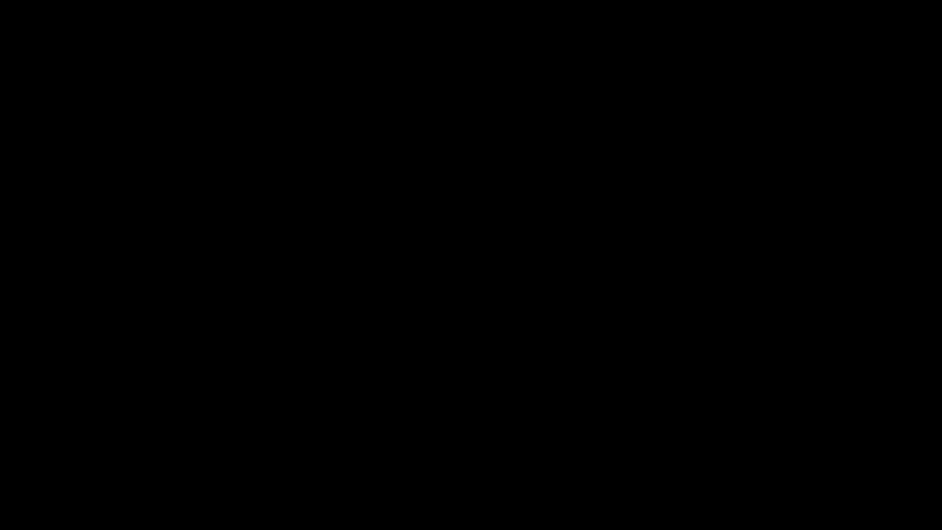